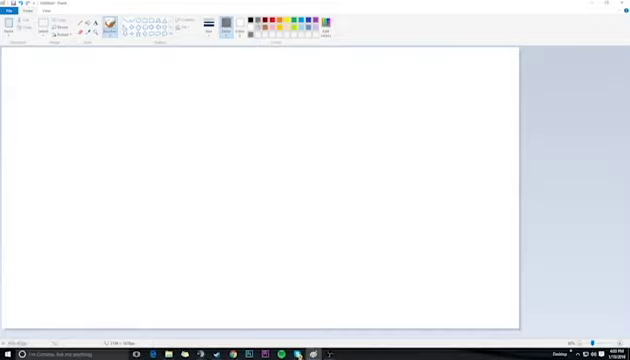
Draw a tall oval head outline with the Pencil, redrawing it once.
{"action": "left_click_drag", "start_coordinate": [296, 120], "coordinate": [302, 122]}
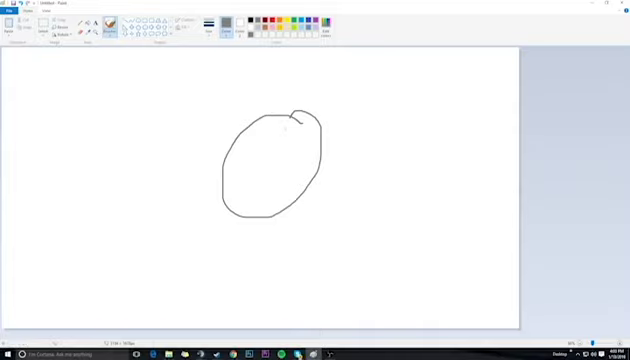
{"action": "key", "text": "ctrl+z"}
{"action": "mouse_move", "coordinate": [298, 121]}
{"action": "left_mouse_down"}
{"action": "mouse_move", "coordinate": [274, 158]}
{"action": "mouse_move", "coordinate": [300, 121]}
{"action": "left_mouse_up"}
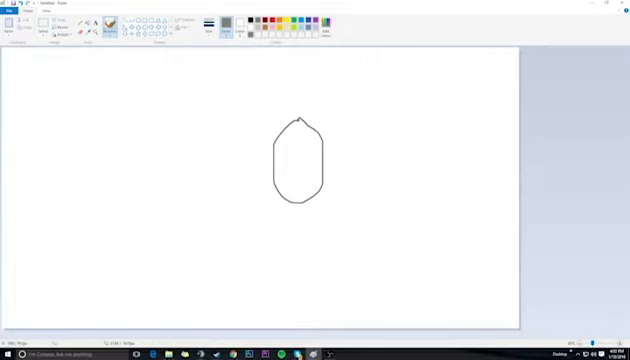
Draw the left and right ears, undoing a stray curl, and start an eye.
{"action": "mouse_move", "coordinate": [272, 132]}
{"action": "left_mouse_down"}
{"action": "mouse_move", "coordinate": [255, 140]}
{"action": "mouse_move", "coordinate": [250, 205]}
{"action": "mouse_move", "coordinate": [262, 228]}
{"action": "mouse_move", "coordinate": [272, 135]}
{"action": "left_mouse_up"}
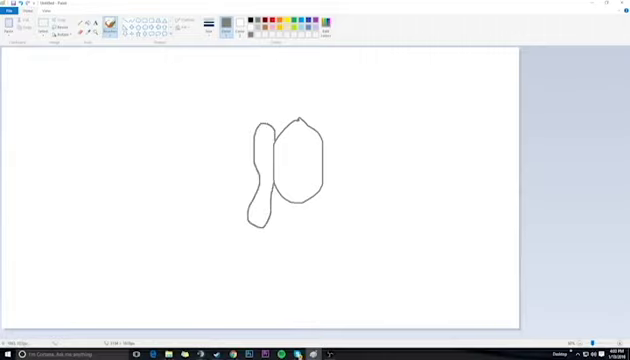
{"action": "left_click_drag", "start_coordinate": [258, 205], "coordinate": [260, 218]}
{"action": "key", "text": "ctrl+z"}
{"action": "mouse_move", "coordinate": [325, 130]}
{"action": "left_mouse_down"}
{"action": "mouse_move", "coordinate": [340, 125]}
{"action": "mouse_move", "coordinate": [330, 150]}
{"action": "mouse_move", "coordinate": [345, 228]}
{"action": "mouse_move", "coordinate": [322, 150]}
{"action": "left_mouse_up"}
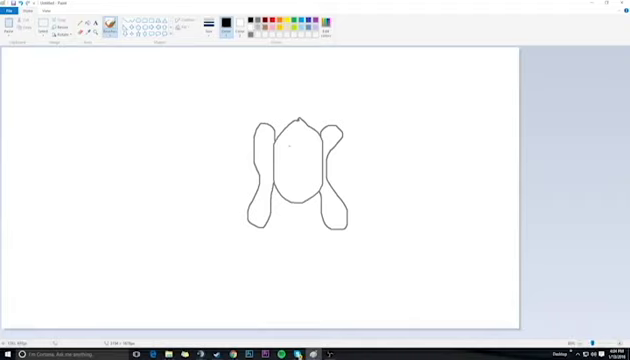
{"action": "mouse_move", "coordinate": [288, 146]}
{"action": "left_mouse_down"}
{"action": "mouse_move", "coordinate": [289, 154]}
{"action": "mouse_move", "coordinate": [313, 156]}
{"action": "left_mouse_up"}
{"action": "scroll", "coordinate": [300, 180], "scroll_direction": "up", "scroll_amount": 3}
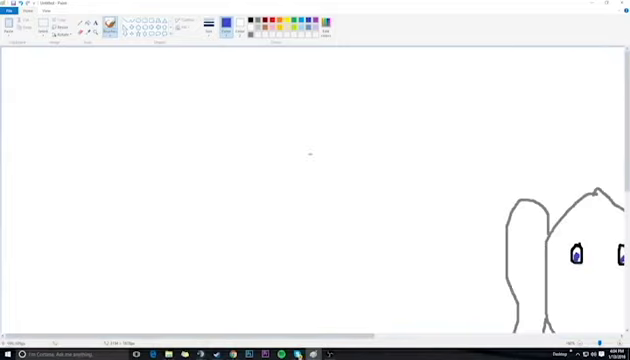
{"action": "left_click_drag", "start_coordinate": [245, 338], "coordinate": [285, 338]}
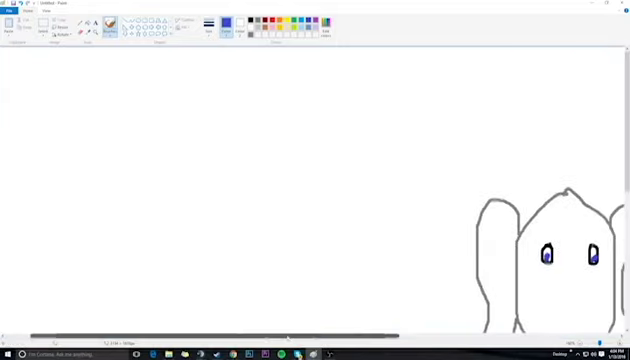
Add a small brush mark below the elephant's eyes.
{"action": "left_click", "coordinate": [378, 277]}
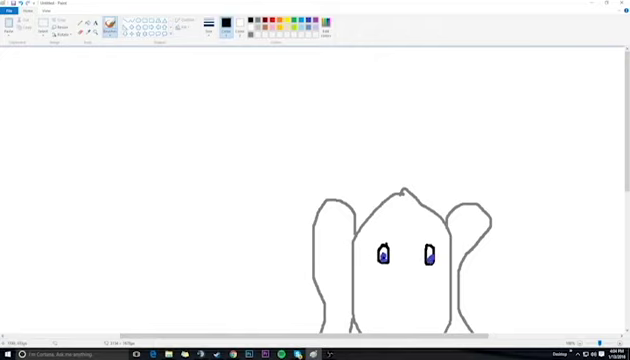
{"action": "scroll", "coordinate": [300, 180], "scroll_direction": "down", "scroll_amount": 2}
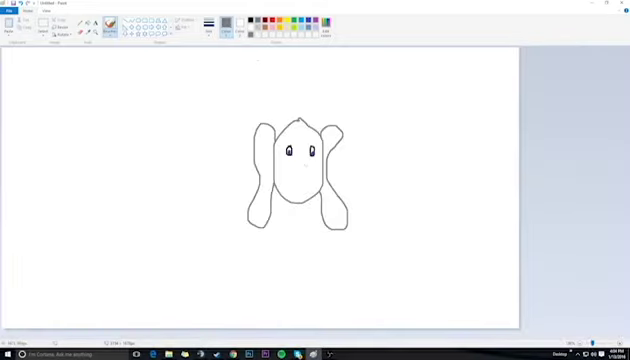
Draw the trunk's edges, erase its bottom, then extend it downward and thicken the tip.
{"action": "left_click_drag", "start_coordinate": [293, 195], "coordinate": [294, 215]}
{"action": "left_click_drag", "start_coordinate": [308, 185], "coordinate": [308, 225]}
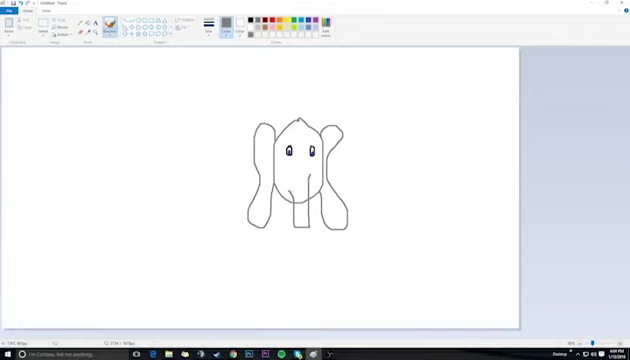
{"action": "left_click_drag", "start_coordinate": [283, 175], "coordinate": [291, 192]}
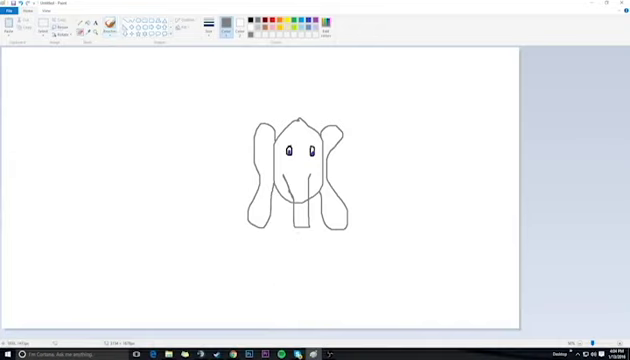
{"action": "left_click", "coordinate": [298, 227]}
{"action": "left_click", "coordinate": [110, 26]}
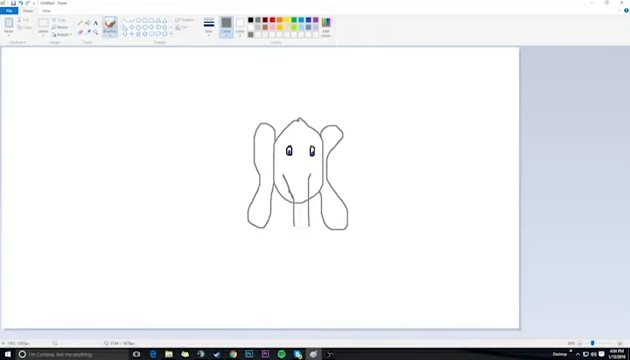
{"action": "mouse_move", "coordinate": [295, 226]}
{"action": "left_mouse_down"}
{"action": "mouse_move", "coordinate": [295, 278]}
{"action": "mouse_move", "coordinate": [310, 283]}
{"action": "mouse_move", "coordinate": [310, 228]}
{"action": "left_mouse_up"}
{"action": "mouse_move", "coordinate": [295, 280]}
{"action": "left_mouse_down"}
{"action": "mouse_move", "coordinate": [304, 278]}
{"action": "mouse_move", "coordinate": [295, 282]}
{"action": "left_mouse_up"}
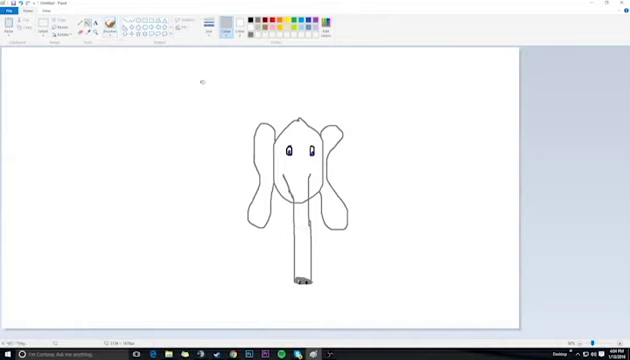
Fill the head, trunk and both ears grey, then sketch the body outline left of the head.
{"action": "left_click", "coordinate": [300, 135]}
{"action": "left_click", "coordinate": [300, 228]}
{"action": "left_click", "coordinate": [262, 180]}
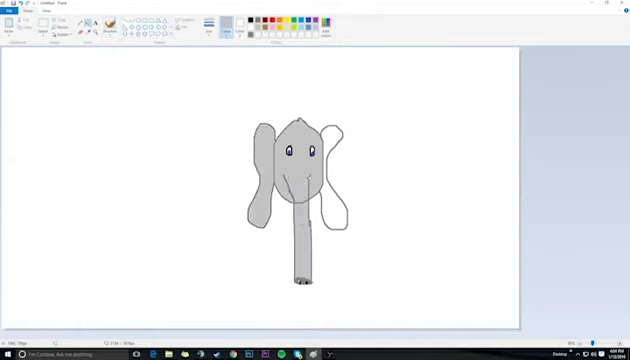
{"action": "left_click", "coordinate": [338, 180]}
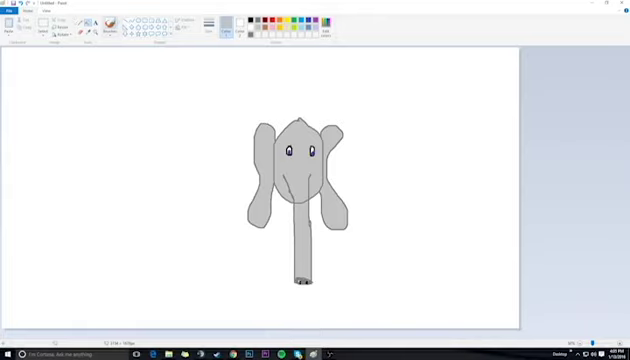
{"action": "scroll", "coordinate": [300, 180], "scroll_direction": "up", "scroll_amount": 3}
{"action": "left_click_drag", "start_coordinate": [150, 336], "coordinate": [300, 336]}
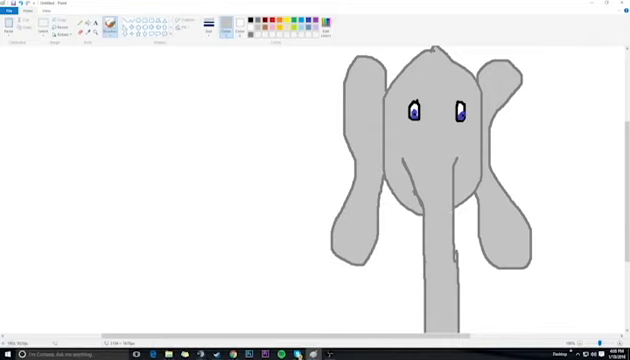
{"action": "scroll", "coordinate": [430, 190], "scroll_direction": "down", "scroll_amount": 1}
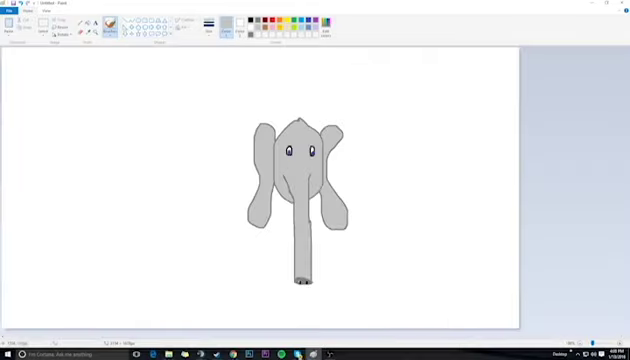
{"action": "scroll", "coordinate": [430, 190], "scroll_direction": "up", "scroll_amount": 3}
{"action": "scroll", "coordinate": [430, 190], "scroll_direction": "down", "scroll_amount": 3}
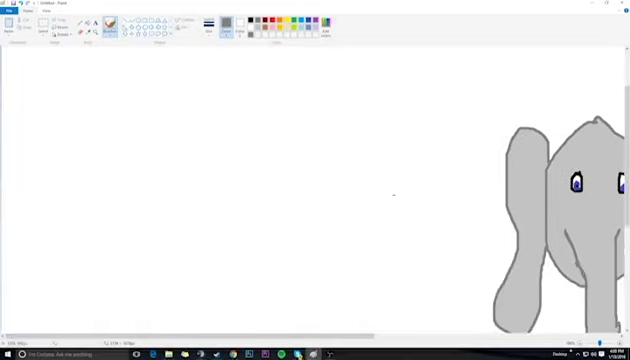
{"action": "scroll", "coordinate": [430, 190], "scroll_direction": "right", "scroll_amount": 3}
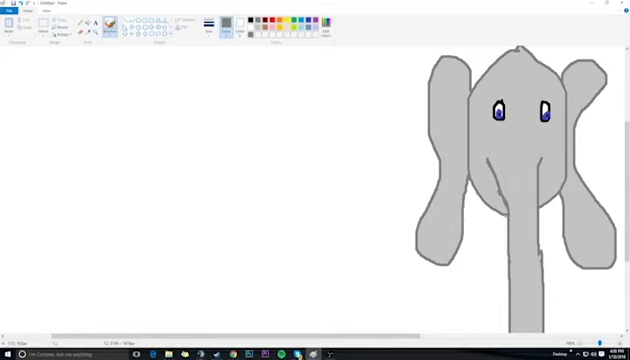
{"action": "mouse_move", "coordinate": [500, 215]}
{"action": "left_mouse_down"}
{"action": "mouse_move", "coordinate": [120, 270]}
{"action": "mouse_move", "coordinate": [400, 72]}
{"action": "left_mouse_up"}
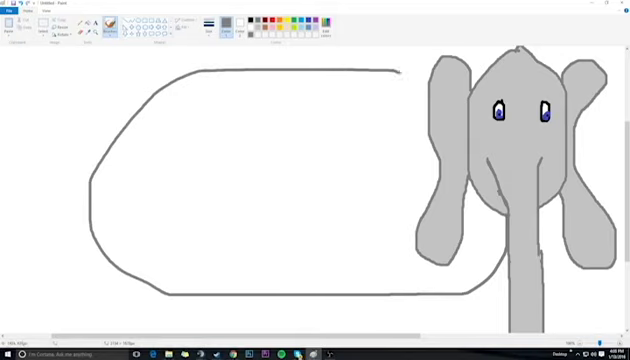
{"action": "scroll", "coordinate": [300, 180], "scroll_direction": "up", "scroll_amount": 2}
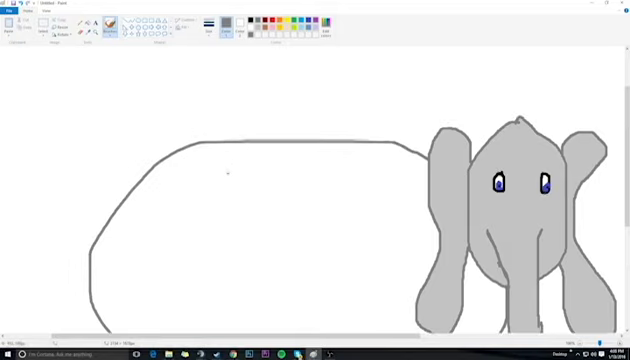
{"action": "scroll", "coordinate": [300, 180], "scroll_direction": "down", "scroll_amount": 2}
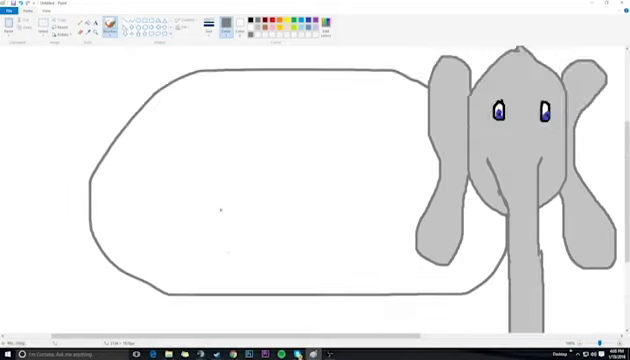
Draw a straight tail left from the body with a dark tuft, undoing failed arch and tuft strokes.
{"action": "left_click_drag", "start_coordinate": [239, 288], "coordinate": [373, 281]}
{"action": "key", "text": "ctrl+z"}
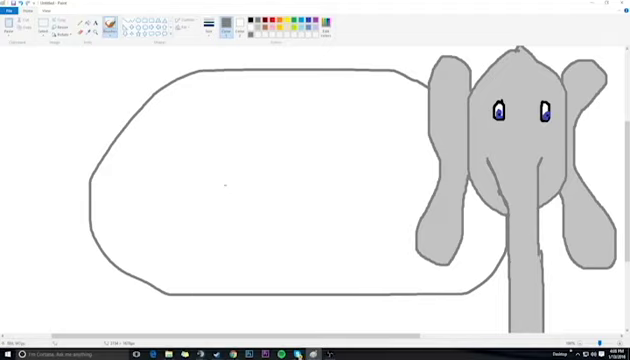
{"action": "left_click_drag", "start_coordinate": [90, 180], "coordinate": [2, 205]}
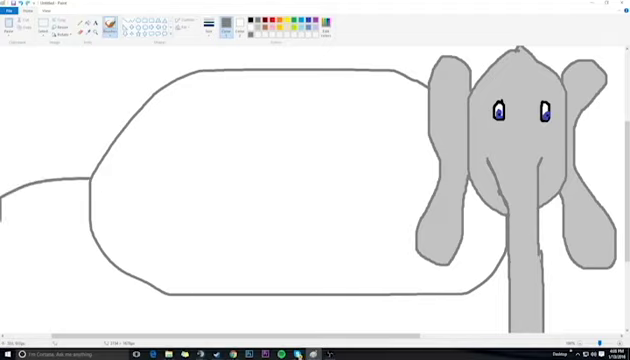
{"action": "left_click_drag", "start_coordinate": [330, 338], "coordinate": [250, 338]}
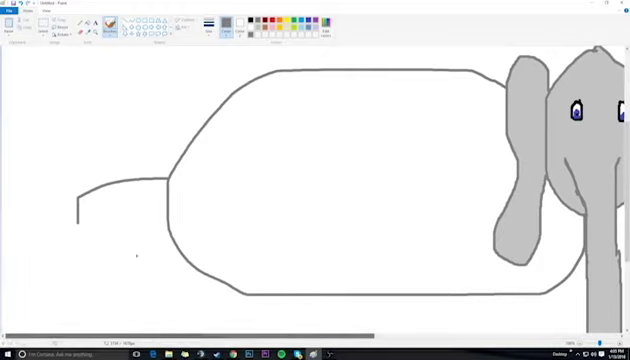
{"action": "mouse_move", "coordinate": [47, 178]}
{"action": "left_mouse_down"}
{"action": "mouse_move", "coordinate": [78, 200]}
{"action": "mouse_move", "coordinate": [60, 215]}
{"action": "mouse_move", "coordinate": [90, 228]}
{"action": "left_mouse_up"}
{"action": "left_click_drag", "start_coordinate": [73, 197], "coordinate": [33, 198]}
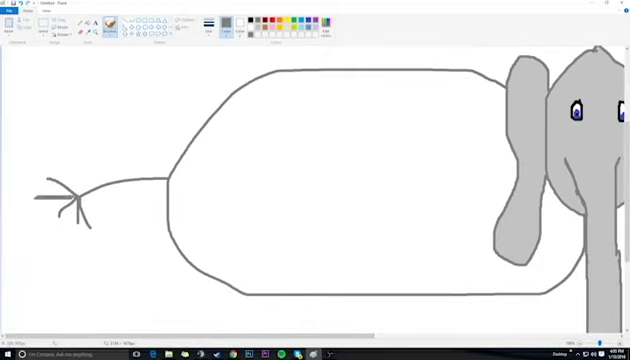
{"action": "key", "text": "ctrl+z"}
{"action": "key", "text": "ctrl+z"}
{"action": "key", "text": "ctrl+z"}
{"action": "key", "text": "ctrl+z"}
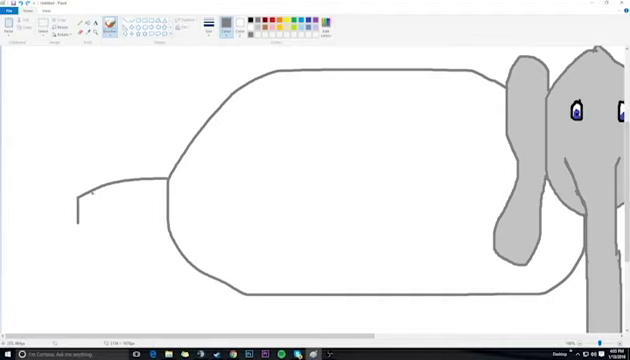
{"action": "key", "text": "ctrl+z"}
{"action": "left_click_drag", "start_coordinate": [166, 190], "coordinate": [68, 193]}
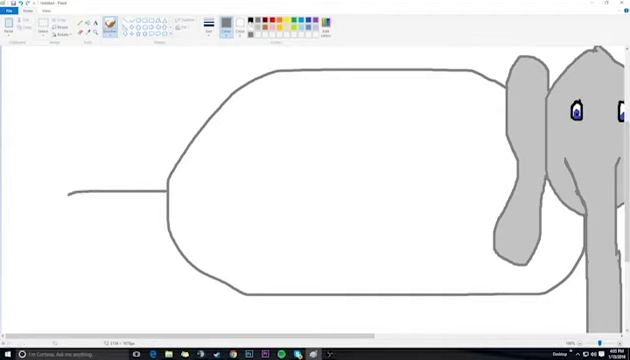
{"action": "mouse_move", "coordinate": [68, 193]}
{"action": "left_mouse_down"}
{"action": "mouse_move", "coordinate": [55, 194]}
{"action": "mouse_move", "coordinate": [72, 206]}
{"action": "mouse_move", "coordinate": [48, 180]}
{"action": "mouse_move", "coordinate": [50, 200]}
{"action": "mouse_move", "coordinate": [66, 205]}
{"action": "left_mouse_up"}
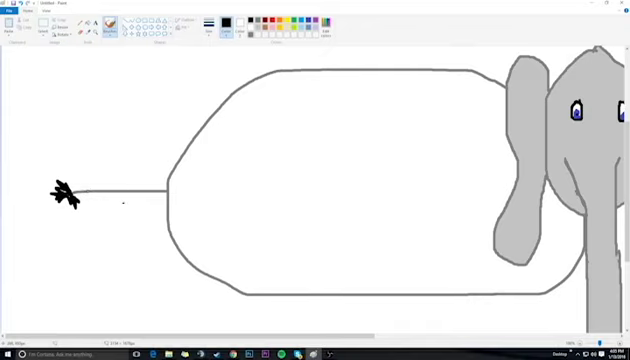
{"action": "scroll", "coordinate": [258, 158], "scroll_direction": "down", "scroll_amount": 2}
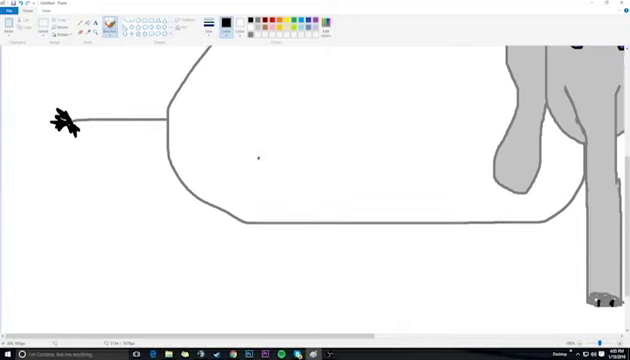
Zoom out and draw two front legs under the body, with a back leg beside each.
{"action": "left_click", "coordinate": [46, 11]}
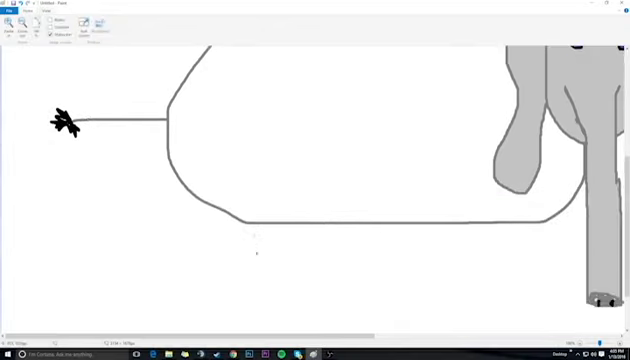
{"action": "key", "text": "ctrl+Next"}
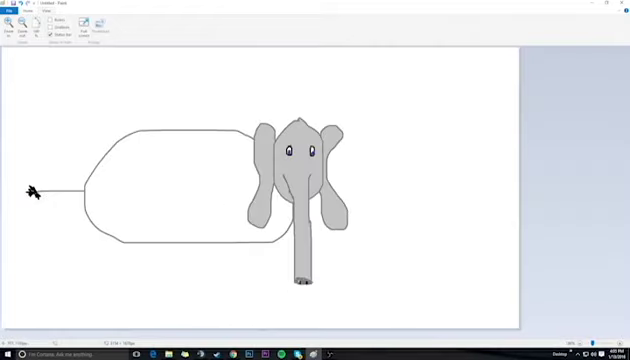
{"action": "mouse_move", "coordinate": [131, 245]}
{"action": "left_mouse_down"}
{"action": "mouse_move", "coordinate": [157, 238]}
{"action": "mouse_move", "coordinate": [158, 243]}
{"action": "left_mouse_up"}
{"action": "key", "text": "ctrl+z"}
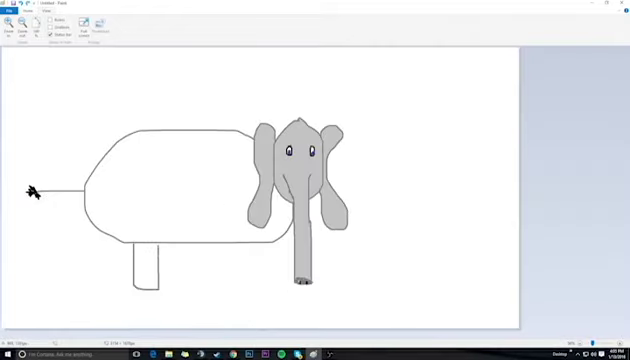
{"action": "left_click_drag", "start_coordinate": [263, 242], "coordinate": [235, 242]}
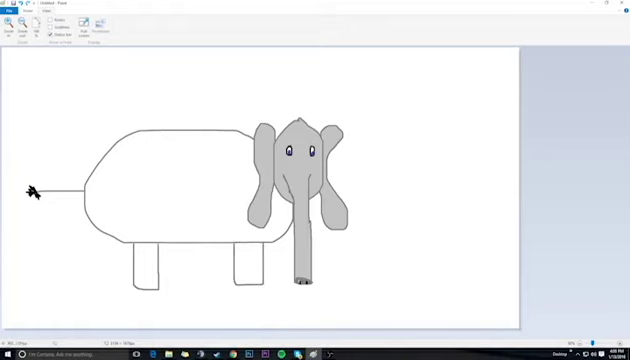
{"action": "left_click_drag", "start_coordinate": [170, 270], "coordinate": [172, 243]}
{"action": "left_click_drag", "start_coordinate": [217, 268], "coordinate": [224, 245]}
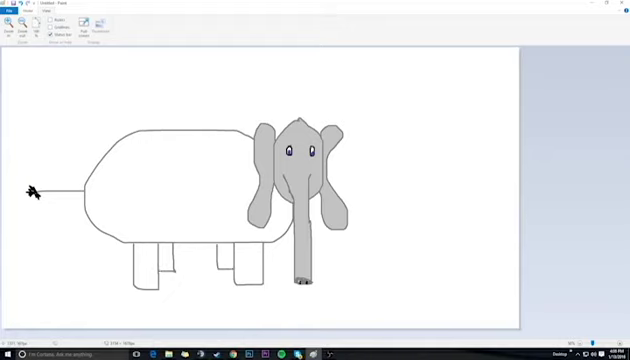
{"action": "key", "text": "alt+h"}
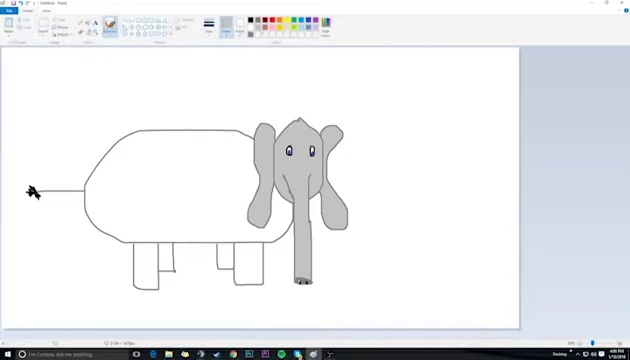
Fill the body and legs grey, undoing the accidental background flood, then zoom back out.
{"action": "left_click", "coordinate": [150, 185]}
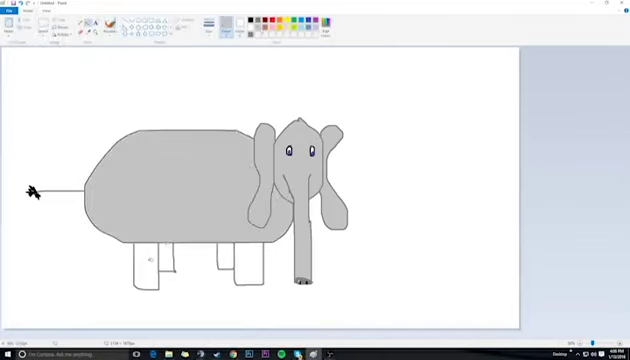
{"action": "left_click", "coordinate": [146, 268]}
{"action": "left_click", "coordinate": [126, 122]}
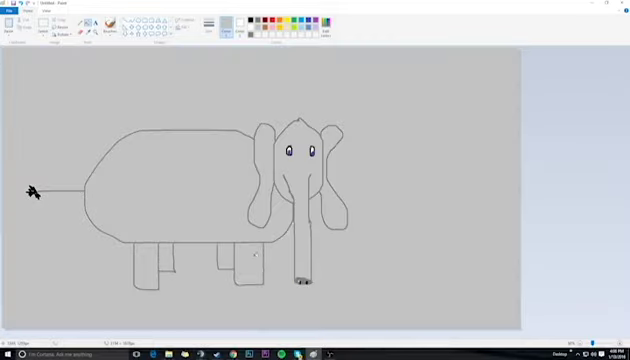
{"action": "key", "text": "ctrl+z"}
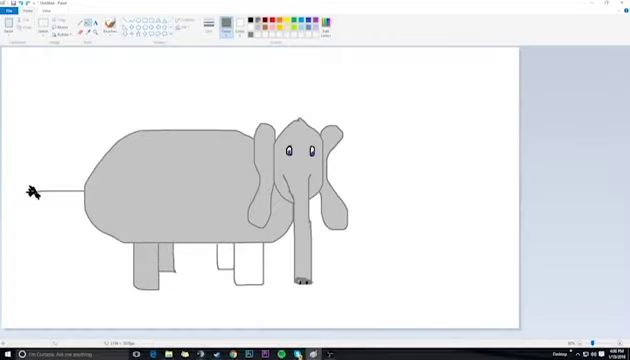
{"action": "scroll", "coordinate": [33, 193], "scroll_direction": "up", "scroll_amount": 3}
{"action": "scroll", "coordinate": [45, 140], "scroll_direction": "down", "scroll_amount": 3}
{"action": "scroll", "coordinate": [45, 140], "scroll_direction": "down", "scroll_amount": 3}
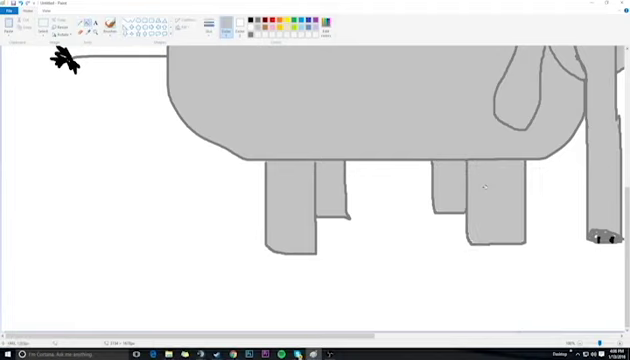
{"action": "key", "text": "ctrl+Page_Down"}
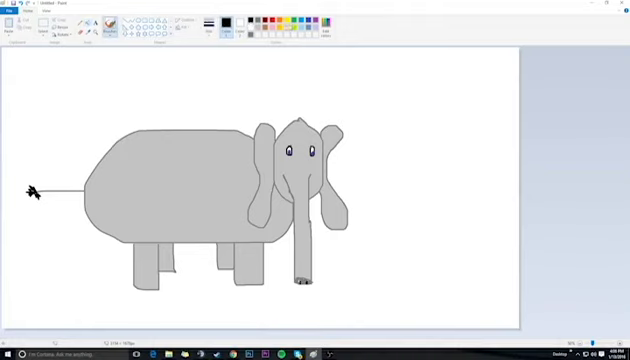
Mix a custom reddish colour from a yellow base in Edit colors and confirm it.
{"action": "left_click", "coordinate": [162, 14]}
{"action": "left_click", "coordinate": [160, 80]}
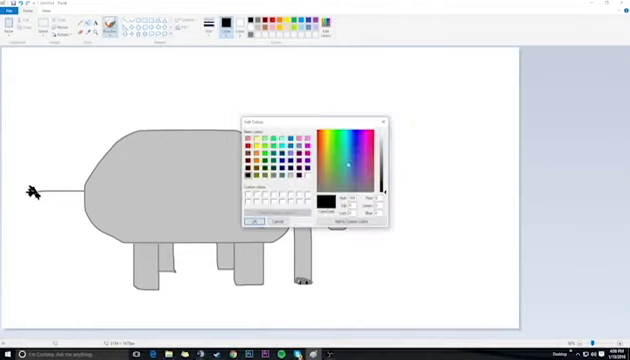
{"action": "left_click", "coordinate": [257, 146]}
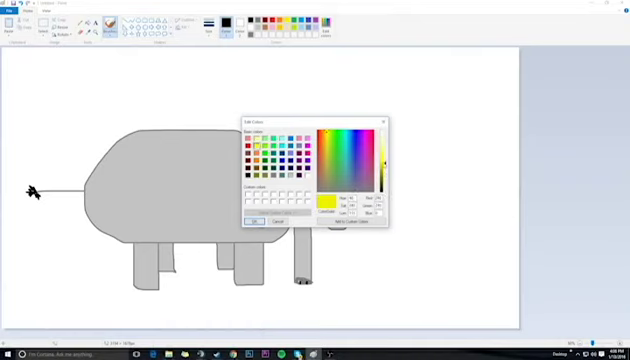
{"action": "left_click_drag", "start_coordinate": [383, 140], "coordinate": [383, 152]}
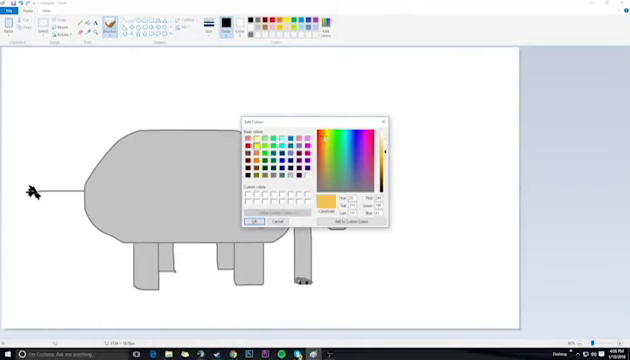
{"action": "key", "text": "Return"}
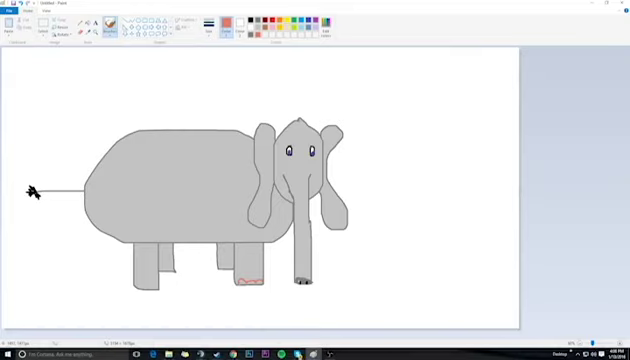
{"action": "scroll", "coordinate": [33, 192], "scroll_direction": "up", "scroll_amount": 1}
{"action": "scroll", "coordinate": [45, 185], "scroll_direction": "up", "scroll_amount": 1}
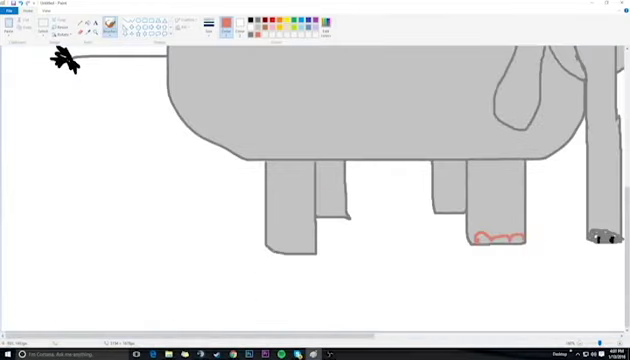
Paint salmon toenails on the front-left and second legs, and fill the fourth leg's toenails.
{"action": "left_click_drag", "start_coordinate": [276, 246], "coordinate": [306, 248]}
{"action": "left_click_drag", "start_coordinate": [322, 213], "coordinate": [348, 214]}
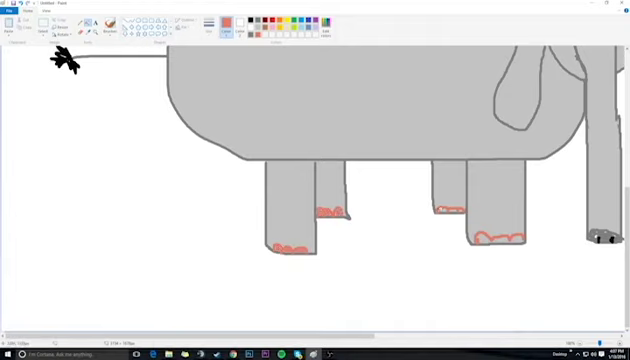
{"action": "left_click", "coordinate": [485, 238]}
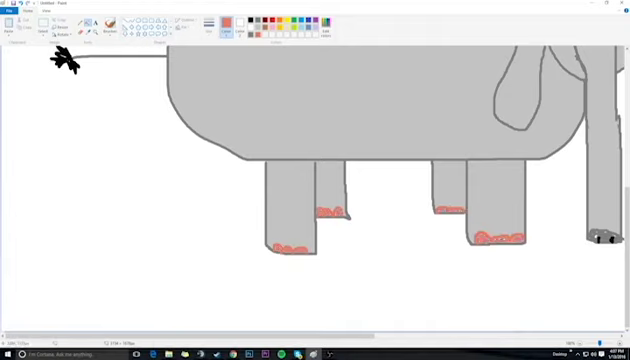
{"action": "scroll", "coordinate": [315, 180], "scroll_direction": "up", "scroll_amount": 2}
{"action": "scroll", "coordinate": [315, 180], "scroll_direction": "down", "scroll_amount": 2}
{"action": "scroll", "coordinate": [315, 180], "scroll_direction": "up", "scroll_amount": 3}
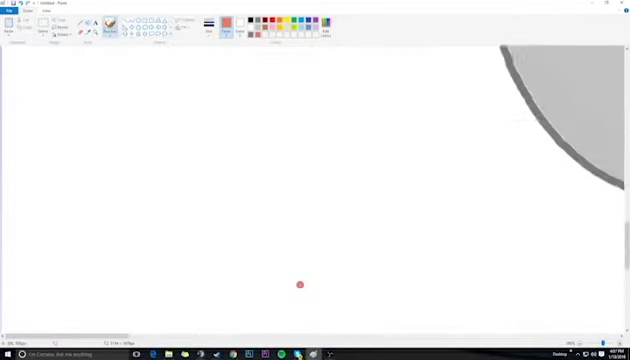
{"action": "scroll", "coordinate": [315, 180], "scroll_direction": "up", "scroll_amount": 3}
{"action": "scroll", "coordinate": [315, 180], "scroll_direction": "down", "scroll_amount": 3}
{"action": "scroll", "coordinate": [315, 180], "scroll_direction": "right", "scroll_amount": 3}
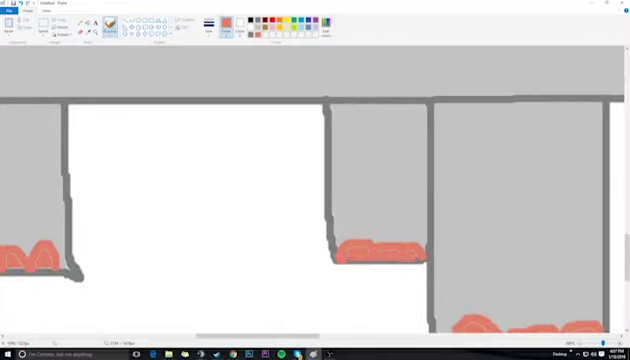
Brush over gaps in the middle, front and left legs' toenails, then zoom out.
{"action": "mouse_move", "coordinate": [340, 240]}
{"action": "left_mouse_down"}
{"action": "mouse_move", "coordinate": [355, 228]}
{"action": "mouse_move", "coordinate": [356, 238]}
{"action": "mouse_move", "coordinate": [424, 234]}
{"action": "left_mouse_up"}
{"action": "left_click", "coordinate": [300, 300]}
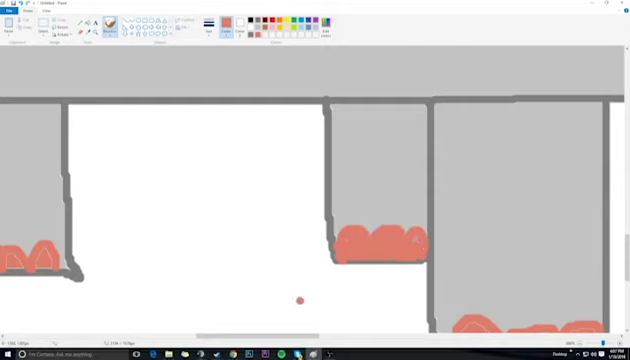
{"action": "scroll", "coordinate": [299, 300], "scroll_direction": "down", "scroll_amount": 3}
{"action": "scroll", "coordinate": [299, 300], "scroll_direction": "right", "scroll_amount": 5}
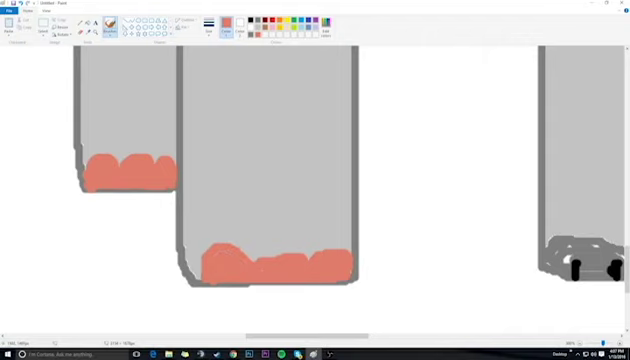
{"action": "left_click_drag", "start_coordinate": [255, 258], "coordinate": [287, 250]}
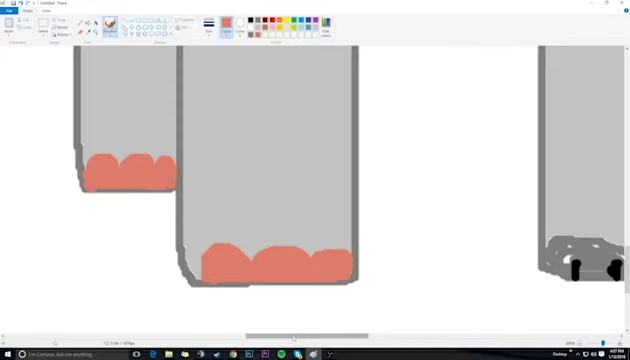
{"action": "scroll", "coordinate": [300, 200], "scroll_direction": "left", "scroll_amount": 5}
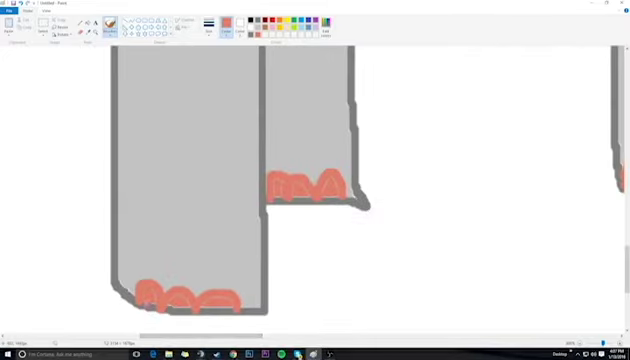
{"action": "left_click_drag", "start_coordinate": [168, 308], "coordinate": [192, 308]}
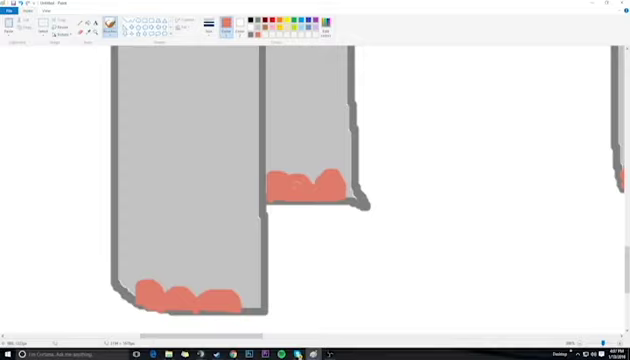
{"action": "key", "text": "ctrl+Page_Down"}
{"action": "key", "text": "ctrl+Page_Down"}
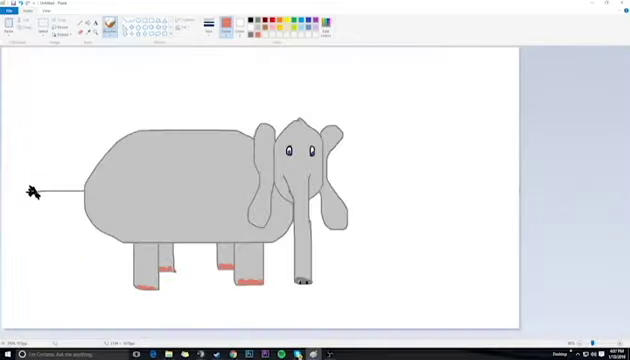
Dab pink blush onto the elephant's cheeks beside the trunk.
{"action": "key", "text": "ctrl+Page_Up"}
{"action": "scroll", "coordinate": [63, 265], "scroll_direction": "up", "scroll_amount": 3}
{"action": "scroll", "coordinate": [63, 265], "scroll_direction": "right", "scroll_amount": 2}
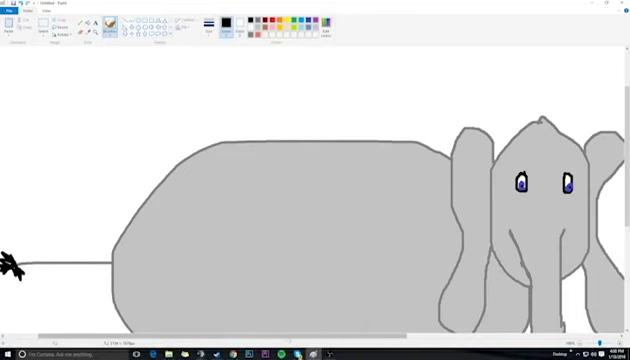
{"action": "scroll", "coordinate": [12, 265], "scroll_direction": "right", "scroll_amount": 3}
{"action": "scroll", "coordinate": [12, 265], "scroll_direction": "right", "scroll_amount": 2}
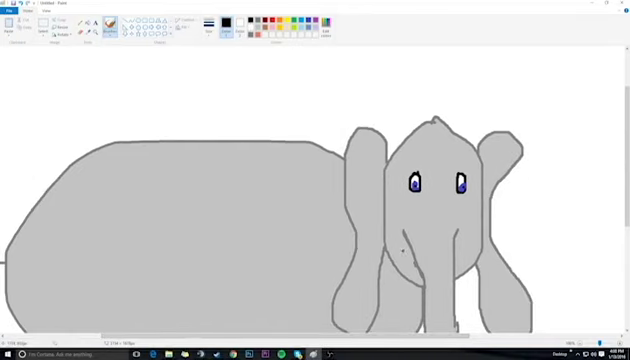
{"action": "left_click", "coordinate": [308, 27]}
{"action": "left_click_drag", "start_coordinate": [404, 250], "coordinate": [410, 258]}
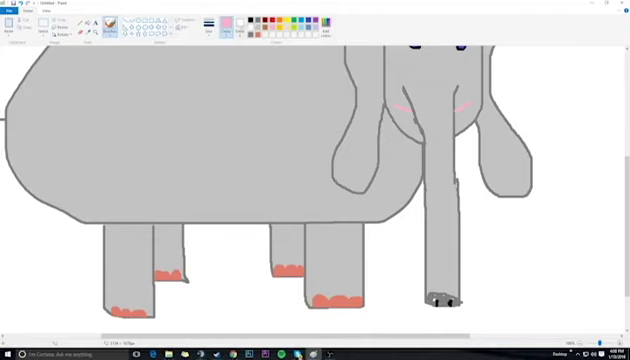
Fill the background with a brighter custom blue, replacing an undone light-blue fill.
{"action": "key", "text": "ctrl+Next"}
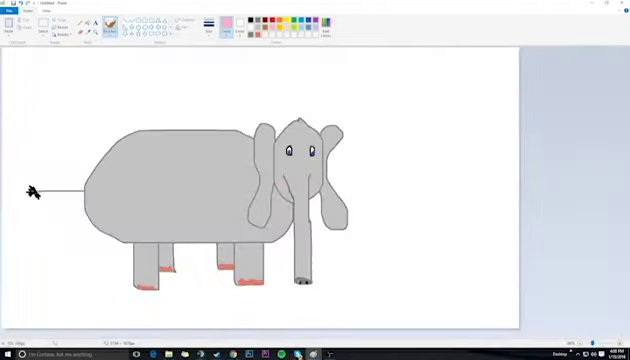
{"action": "key", "text": "ctrl+Prior"}
{"action": "key", "text": "ctrl+Next"}
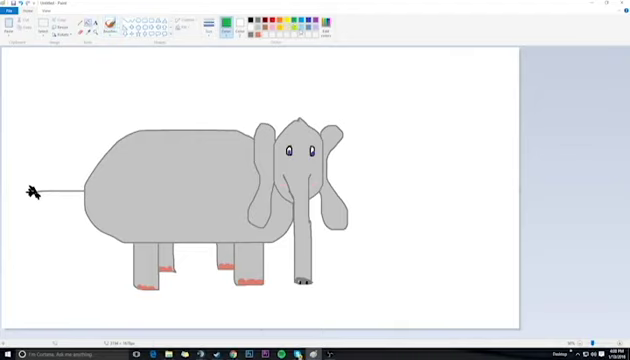
{"action": "left_click", "coordinate": [33, 192]}
{"action": "key", "text": "ctrl+z"}
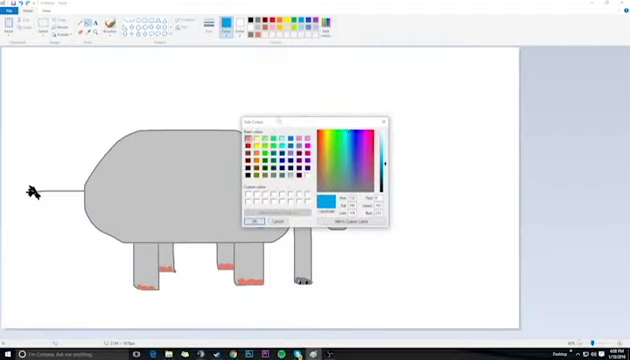
{"action": "key", "text": "Return"}
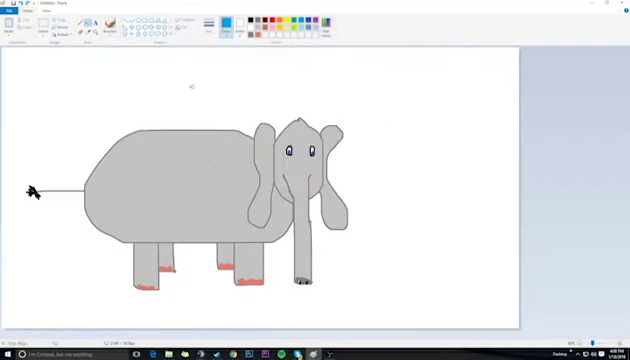
{"action": "left_click", "coordinate": [188, 86]}
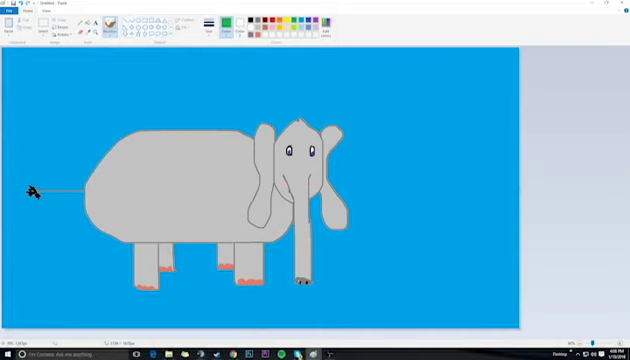
Draw a green horizon line across the scene and fill the area below it green.
{"action": "left_click_drag", "start_coordinate": [5, 262], "coordinate": [130, 268]}
{"action": "left_click", "coordinate": [32, 193]}
Extend the trunk outline upward and scribble custom-green leaves across the treetop, left and right.
{"action": "left_click_drag", "start_coordinate": [452, 118], "coordinate": [452, 104]}
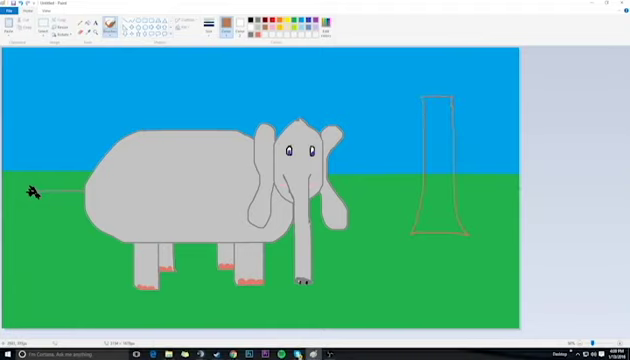
{"action": "left_click", "coordinate": [325, 28]}
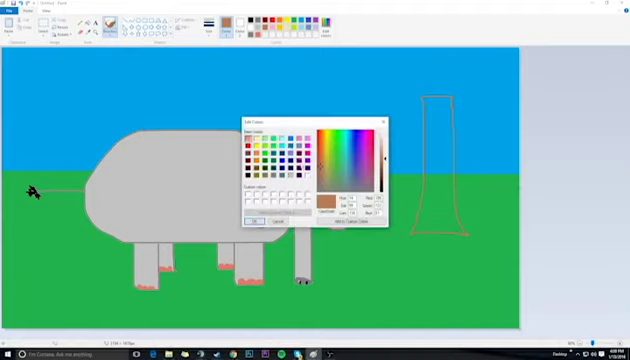
{"action": "key", "text": "Return"}
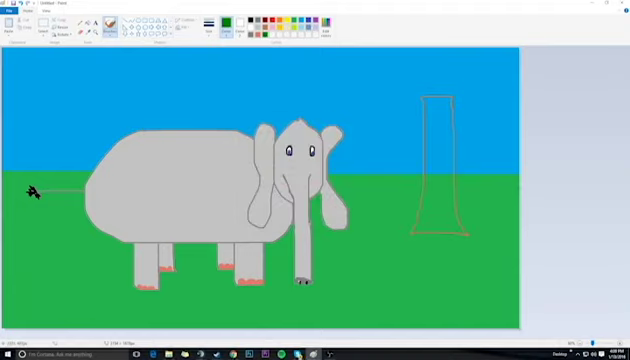
{"action": "mouse_move", "coordinate": [413, 103]}
{"action": "left_mouse_down"}
{"action": "mouse_move", "coordinate": [430, 75]}
{"action": "mouse_move", "coordinate": [448, 88]}
{"action": "mouse_move", "coordinate": [455, 75]}
{"action": "mouse_move", "coordinate": [480, 78]}
{"action": "mouse_move", "coordinate": [490, 88]}
{"action": "left_mouse_up"}
{"action": "mouse_move", "coordinate": [400, 70]}
{"action": "left_mouse_down"}
{"action": "mouse_move", "coordinate": [375, 95]}
{"action": "mouse_move", "coordinate": [390, 105]}
{"action": "mouse_move", "coordinate": [410, 95]}
{"action": "left_mouse_up"}
{"action": "mouse_move", "coordinate": [480, 85]}
{"action": "left_mouse_down"}
{"action": "mouse_move", "coordinate": [495, 78]}
{"action": "mouse_move", "coordinate": [510, 100]}
{"action": "mouse_move", "coordinate": [495, 95]}
{"action": "left_mouse_up"}
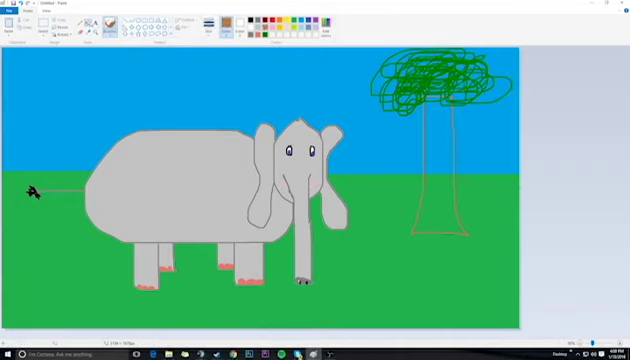
Fill the lower and upper trunk sections brown, undoing the fill that leaked into the leaves.
{"action": "left_click", "coordinate": [96, 22]}
{"action": "left_click", "coordinate": [438, 205]}
{"action": "left_click", "coordinate": [438, 160]}
{"action": "left_click", "coordinate": [447, 100]}
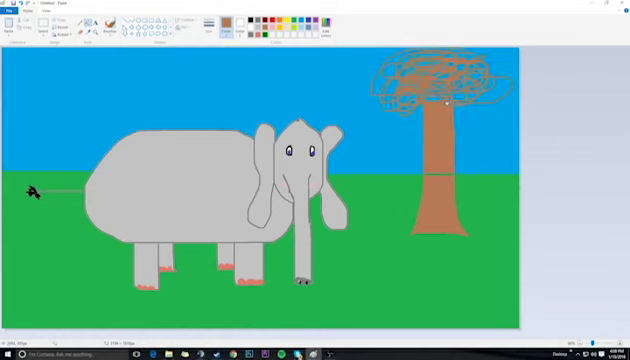
{"action": "key", "text": "ctrl+z"}
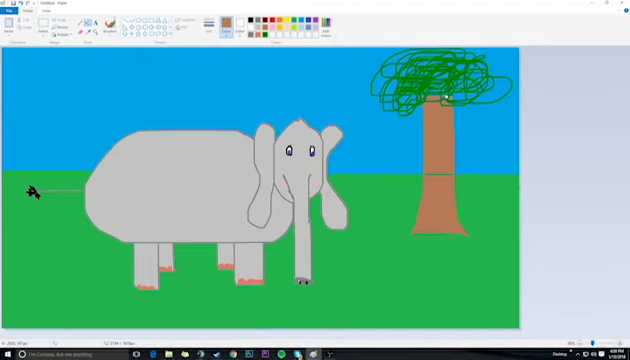
{"action": "left_click", "coordinate": [109, 23]}
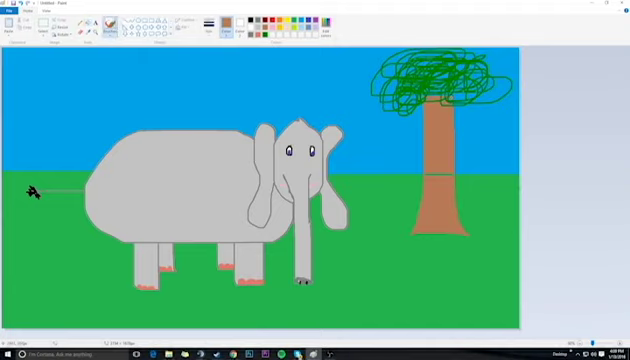
{"action": "scroll", "coordinate": [32, 192], "scroll_direction": "up", "scroll_amount": 3}
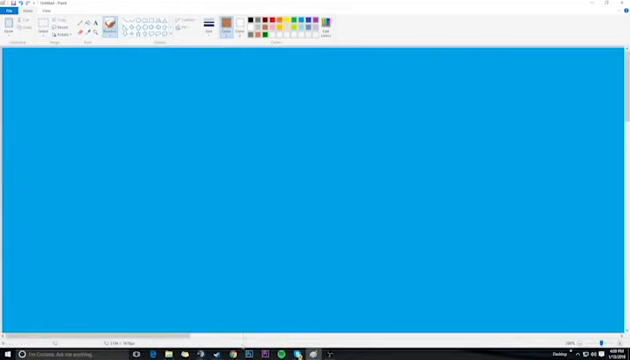
{"action": "left_click_drag", "start_coordinate": [150, 337], "coordinate": [430, 337]}
{"action": "scroll", "coordinate": [300, 190], "scroll_direction": "down", "scroll_amount": 3}
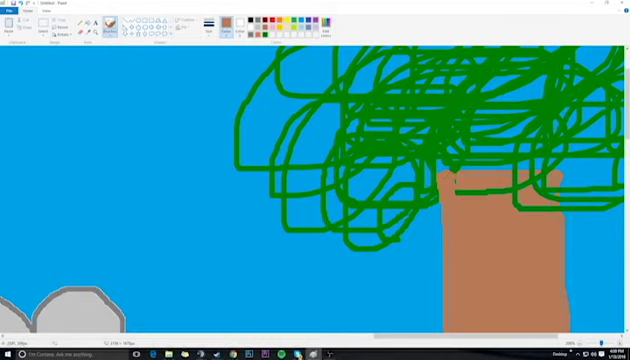
Undo and redo the green and brown strokes at the top of the trunk.
{"action": "key", "text": "ctrl+z"}
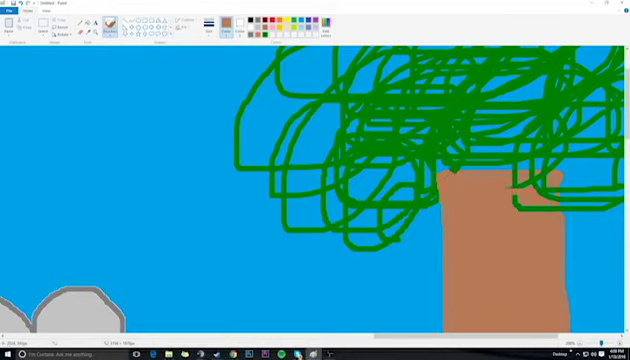
{"action": "key", "text": "ctrl+y"}
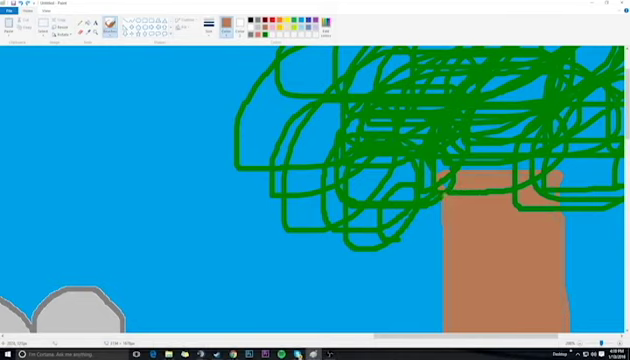
{"action": "key", "text": "ctrl+y"}
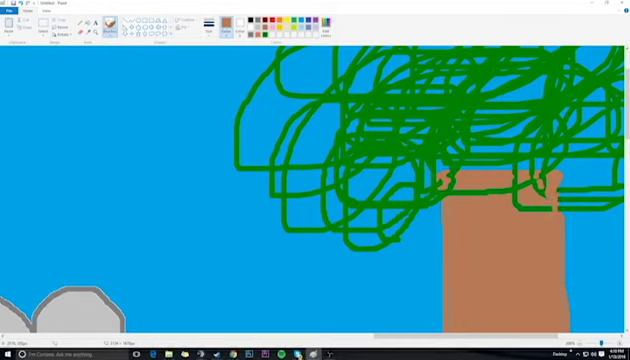
{"action": "scroll", "coordinate": [315, 190], "scroll_direction": "down", "scroll_amount": 3}
{"action": "scroll", "coordinate": [315, 190], "scroll_direction": "down", "scroll_amount": 5}
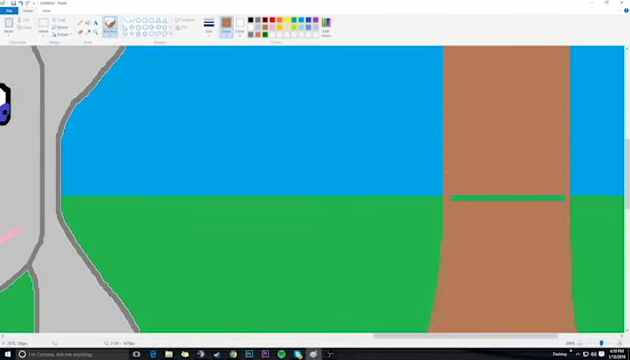
Paint brown over the green line crossing the tree trunk.
{"action": "left_click_drag", "start_coordinate": [565, 199], "coordinate": [465, 199]}
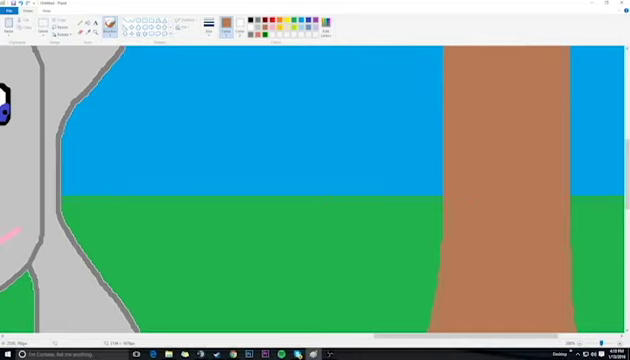
{"action": "scroll", "coordinate": [315, 190], "scroll_direction": "down", "scroll_amount": 3}
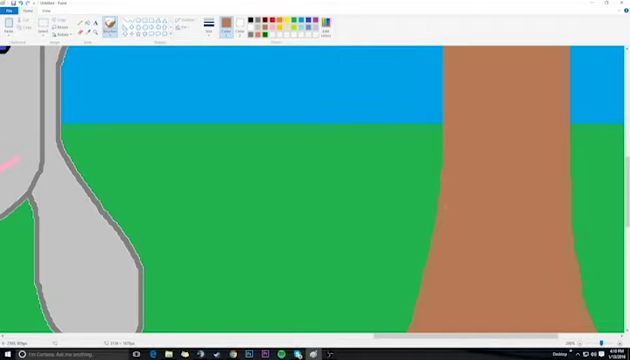
{"action": "scroll", "coordinate": [315, 190], "scroll_direction": "down", "scroll_amount": 3}
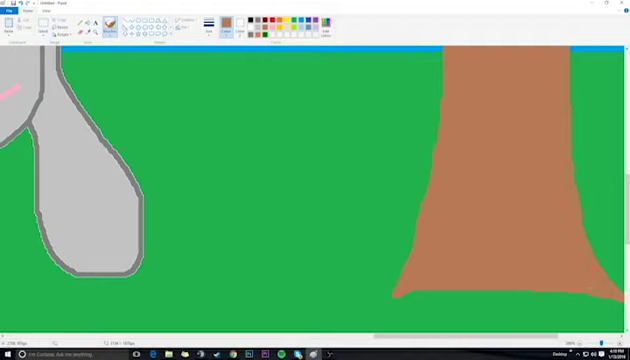
{"action": "scroll", "coordinate": [315, 190], "scroll_direction": "up", "scroll_amount": 5}
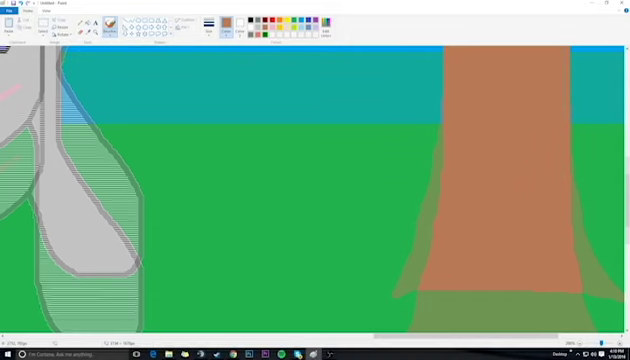
{"action": "scroll", "coordinate": [315, 190], "scroll_direction": "up", "scroll_amount": 5}
{"action": "scroll", "coordinate": [315, 190], "scroll_direction": "up", "scroll_amount": 5}
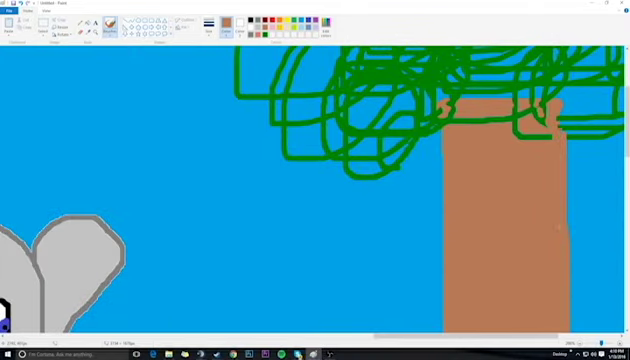
{"action": "scroll", "coordinate": [315, 190], "scroll_direction": "down", "scroll_amount": 5}
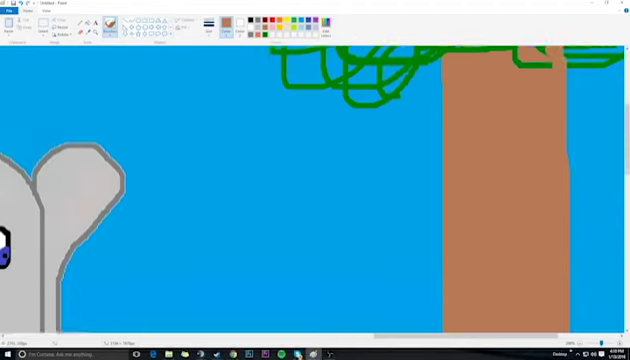
{"action": "scroll", "coordinate": [315, 190], "scroll_direction": "down", "scroll_amount": 5}
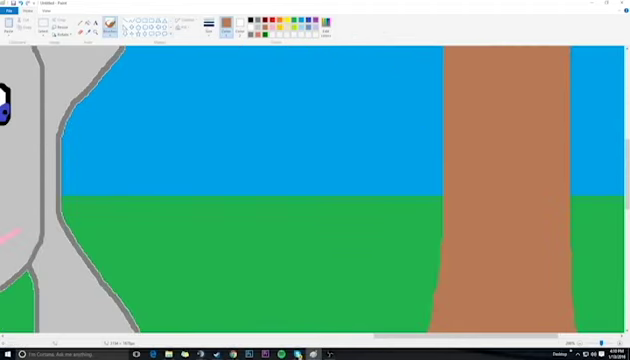
{"action": "left_click", "coordinate": [266, 27]}
{"action": "left_click_drag", "start_coordinate": [460, 337], "coordinate": [90, 337]}
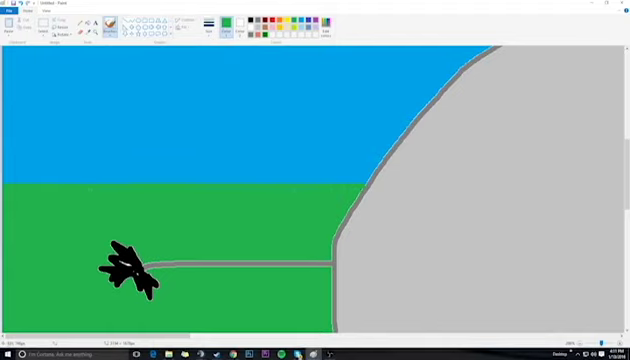
{"action": "scroll", "coordinate": [125, 268], "scroll_direction": "down", "scroll_amount": 1}
{"action": "scroll", "coordinate": [125, 268], "scroll_direction": "down", "scroll_amount": 1}
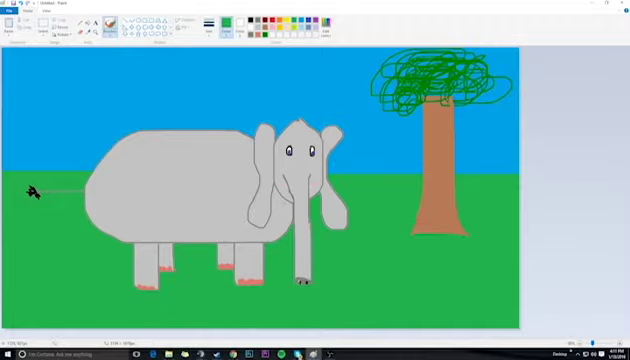
{"action": "scroll", "coordinate": [125, 268], "scroll_direction": "down", "scroll_amount": 1}
{"action": "scroll", "coordinate": [17, 120], "scroll_direction": "up", "scroll_amount": 3}
Open the File menu to reach the save options for the finished scene.
{"action": "left_click", "coordinate": [9, 10]}
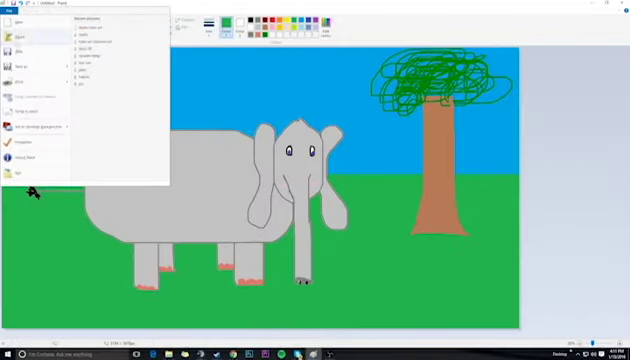